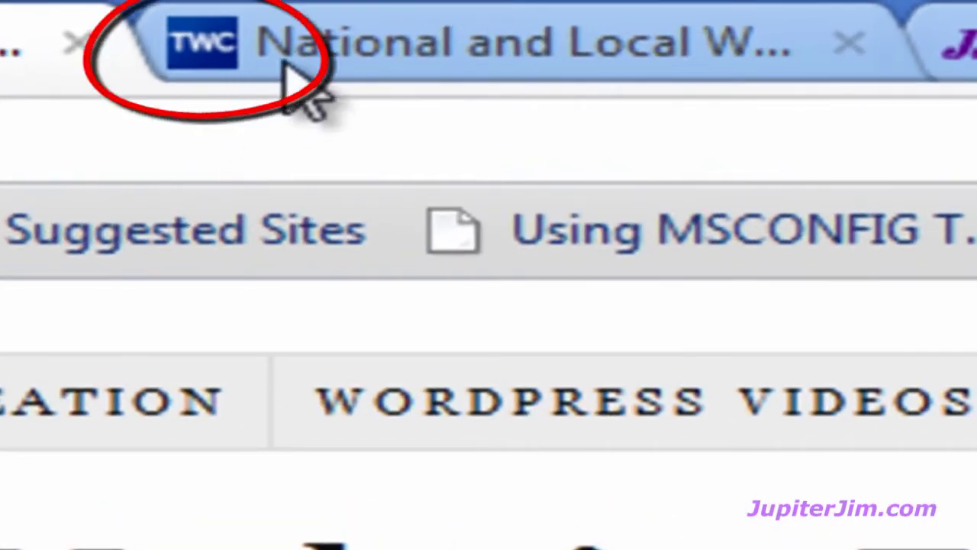
Compare the favicons of the open Weather Channel, Google and WordPress Blogs pages in the browser.
left_click(366, 40)
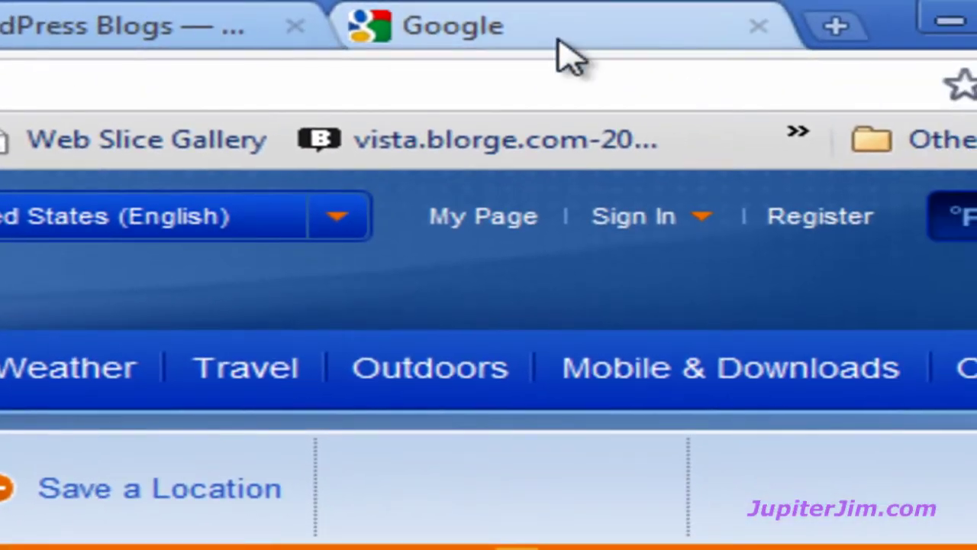
left_click(564, 55)
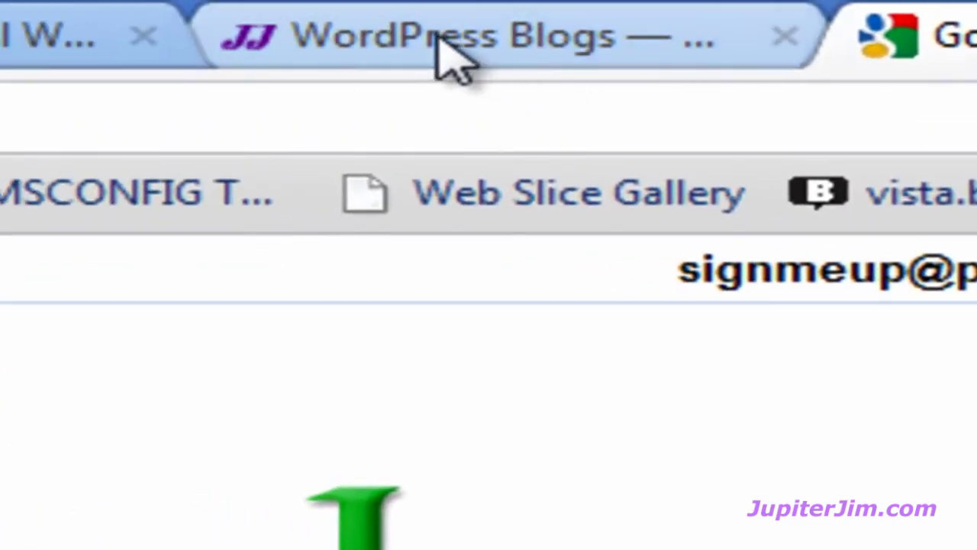
left_click(439, 38)
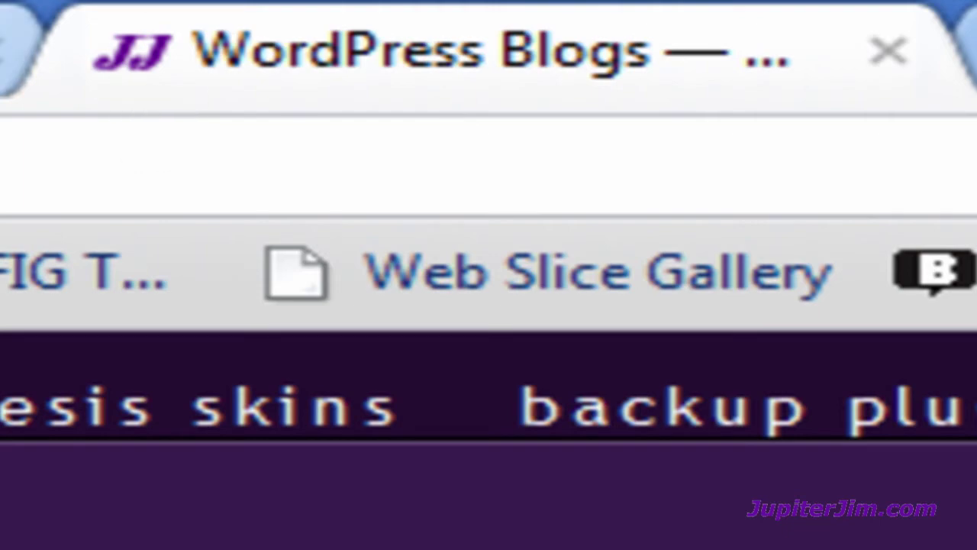
left_click(15, 53)
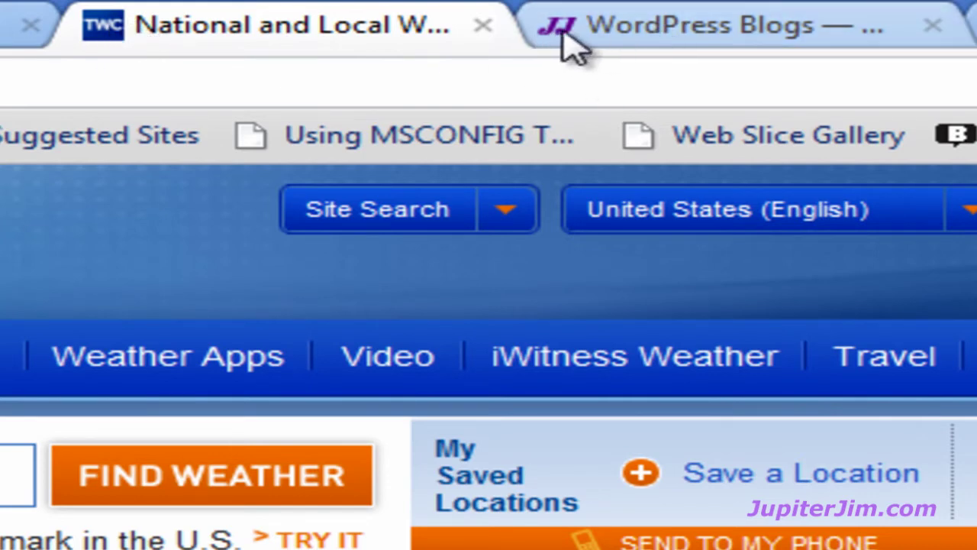
left_click(627, 25)
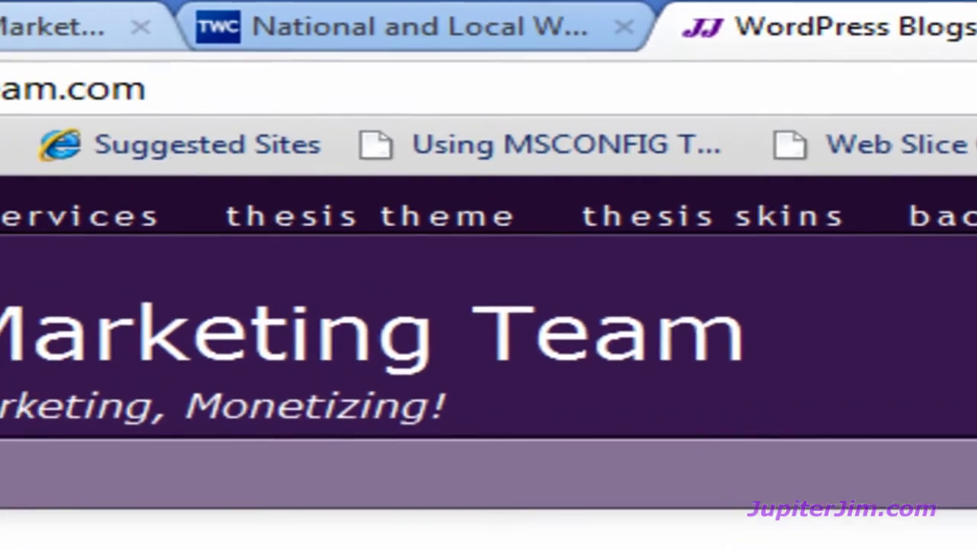
left_click(396, 23)
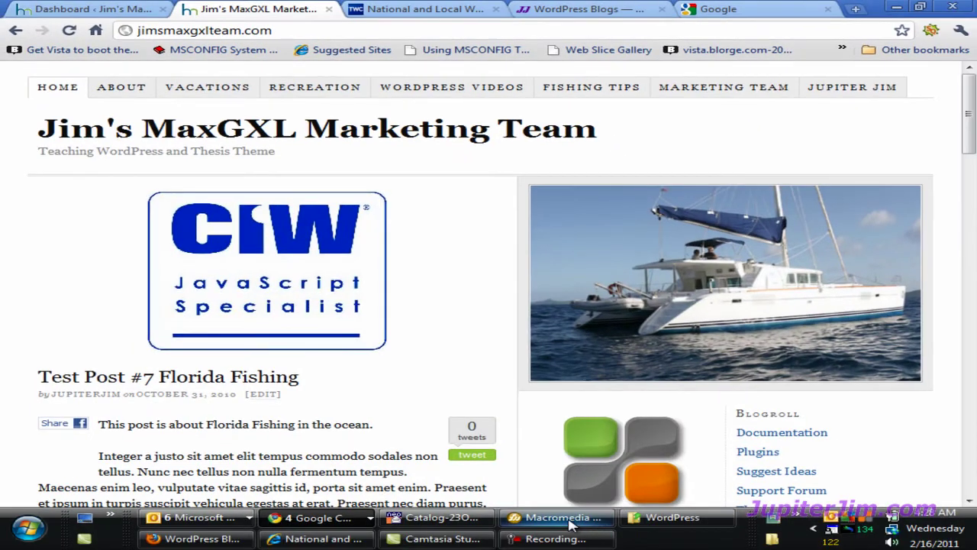
Switch to Macromedia Fireworks and create a new document with a white canvas.
left_click(571, 522)
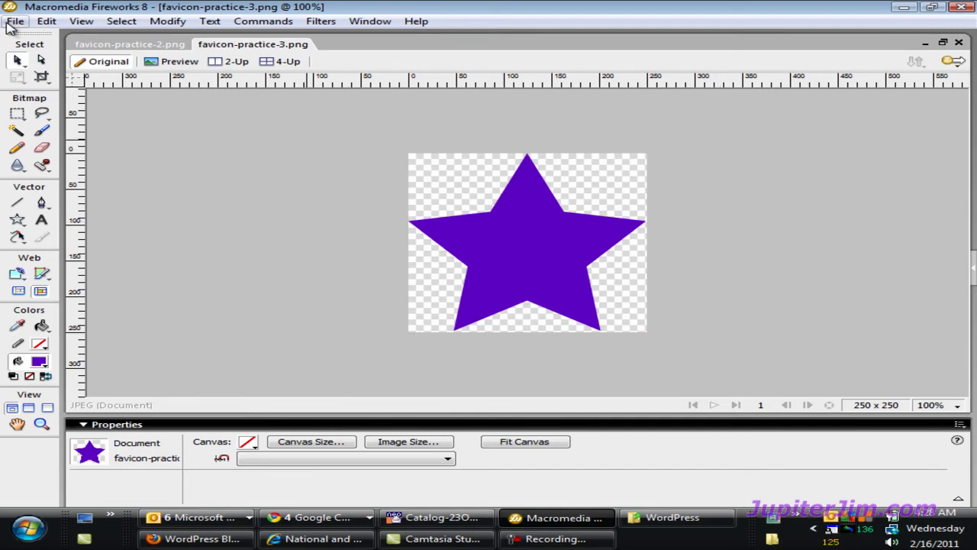
left_click(9, 22)
left_click(29, 37)
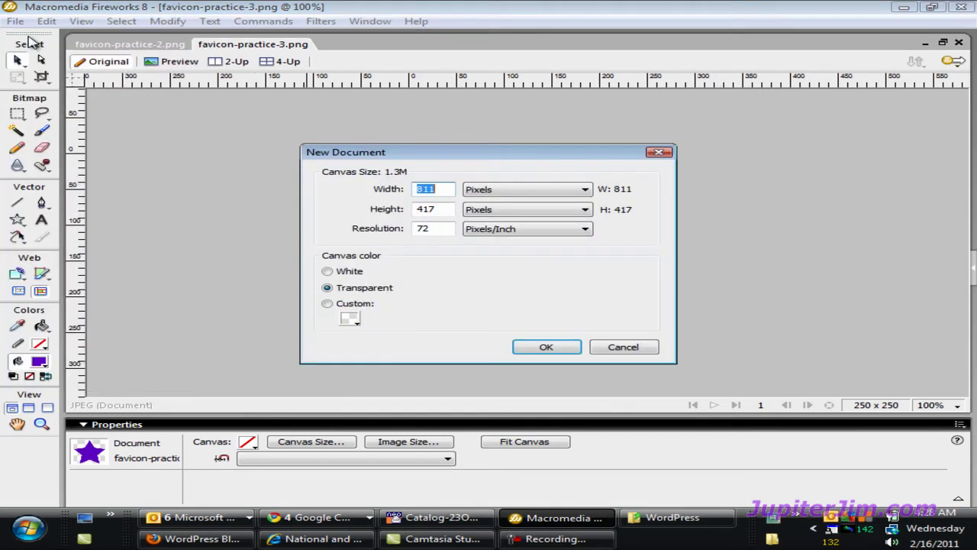
left_click(327, 272)
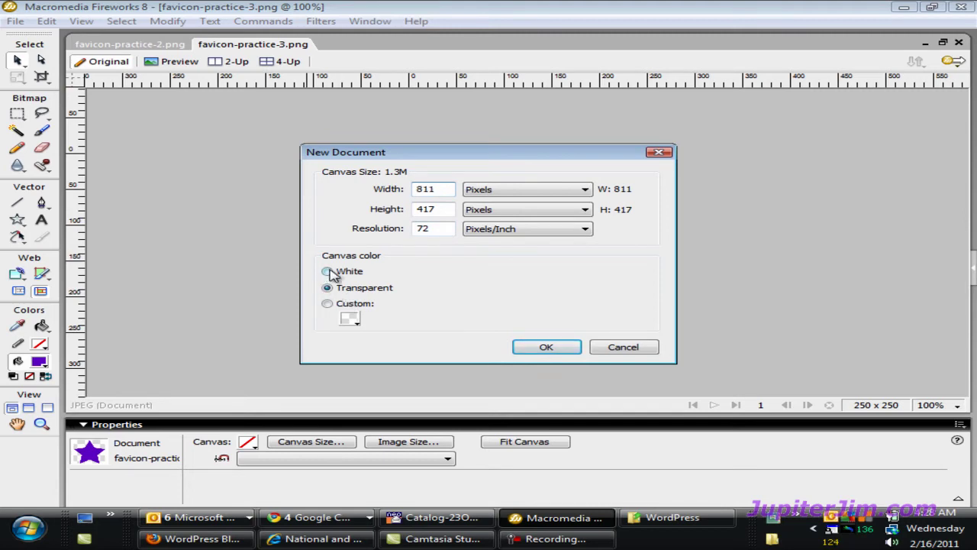
left_click(550, 347)
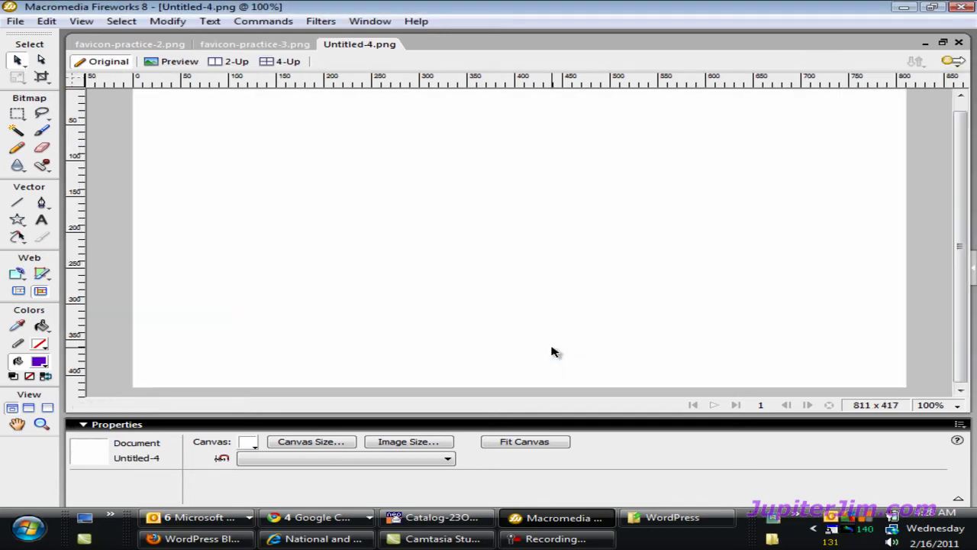
Resize the new image to 250 pixels wide and 250 pixels high.
left_click(167, 24)
mouse_move(183, 38)
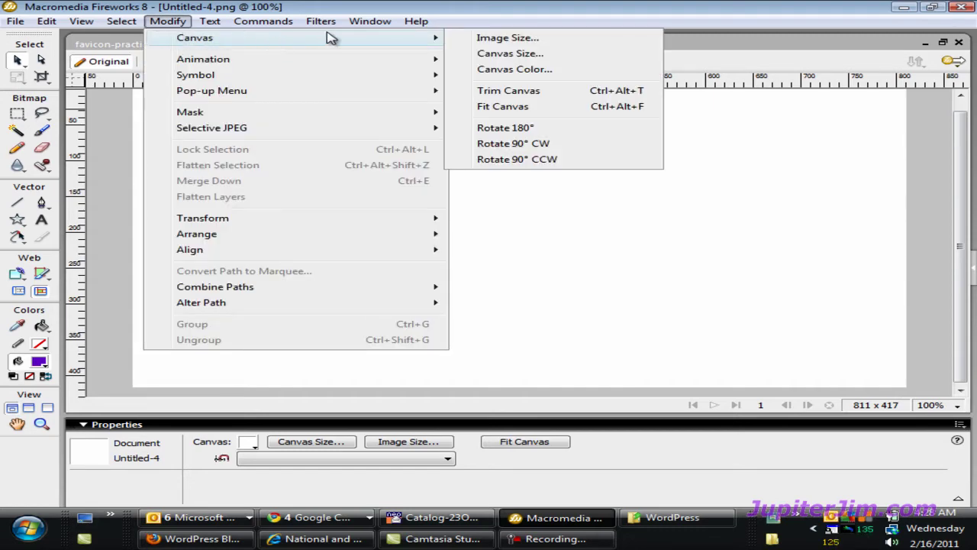
left_click(532, 40)
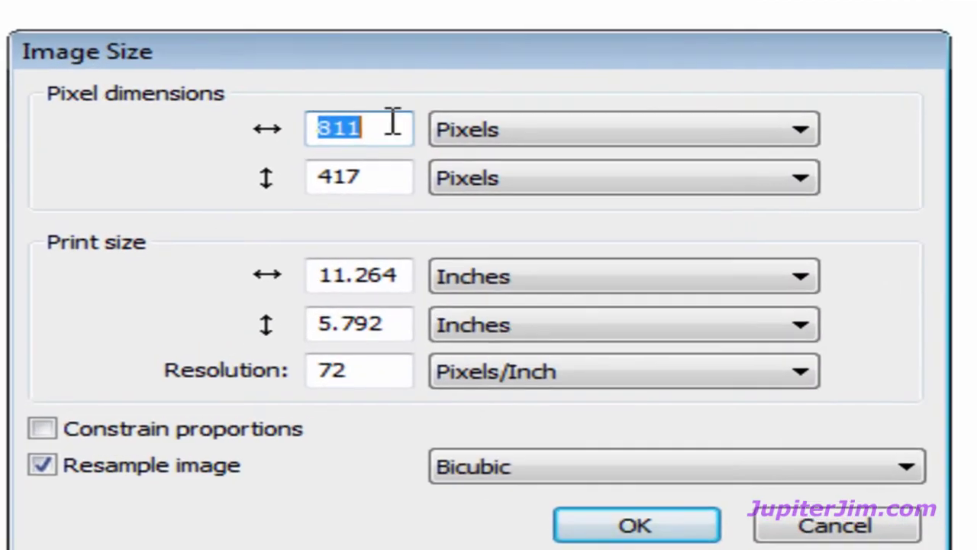
left_click_drag(393, 122, 289, 135)
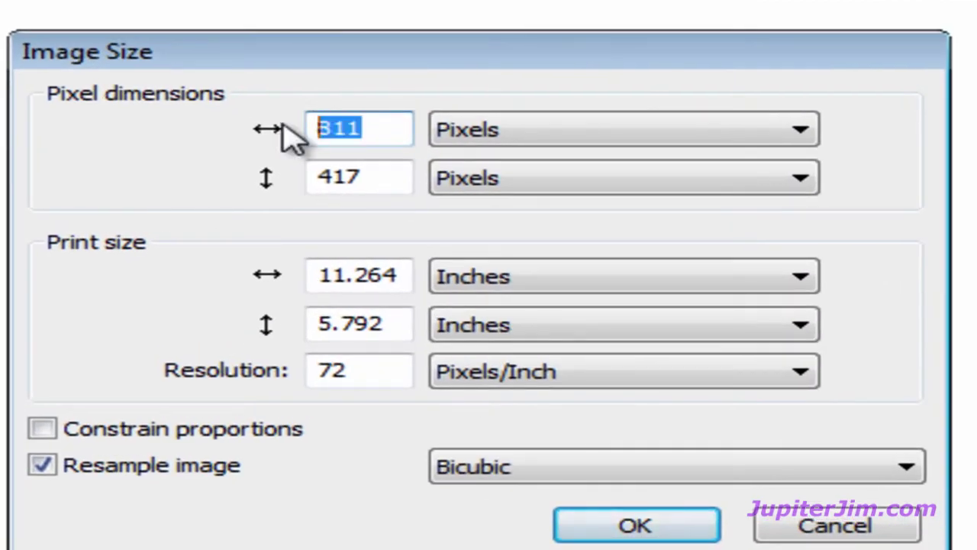
type("250")
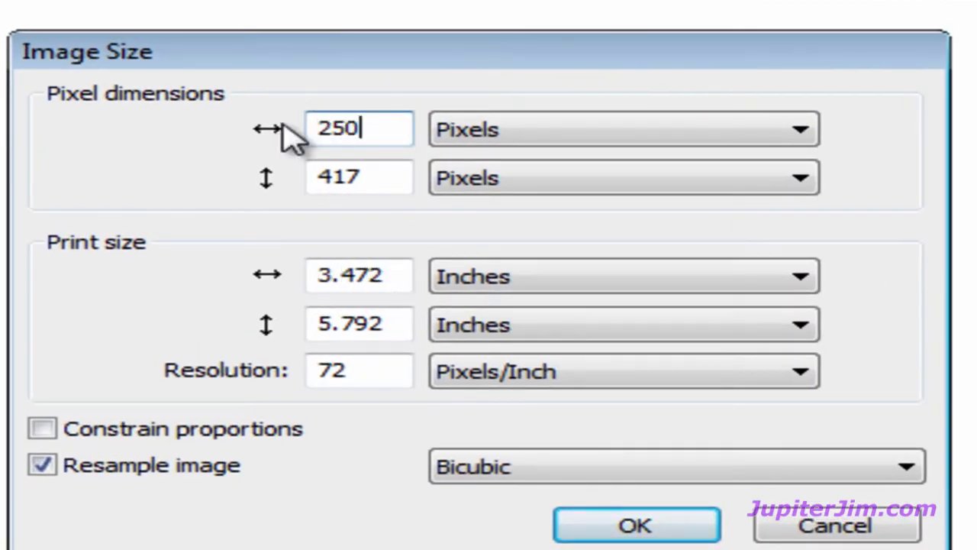
left_click_drag(381, 176, 312, 184)
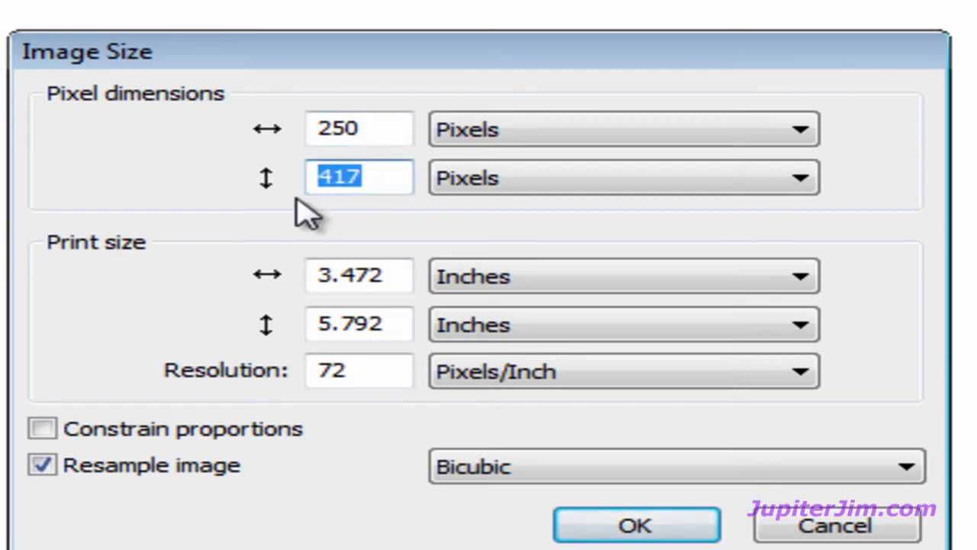
type("250")
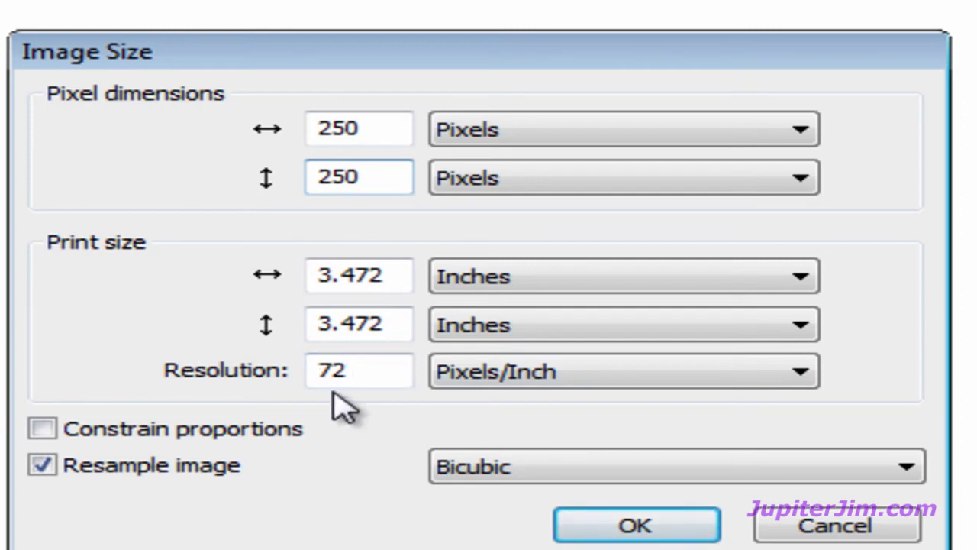
left_click(640, 526)
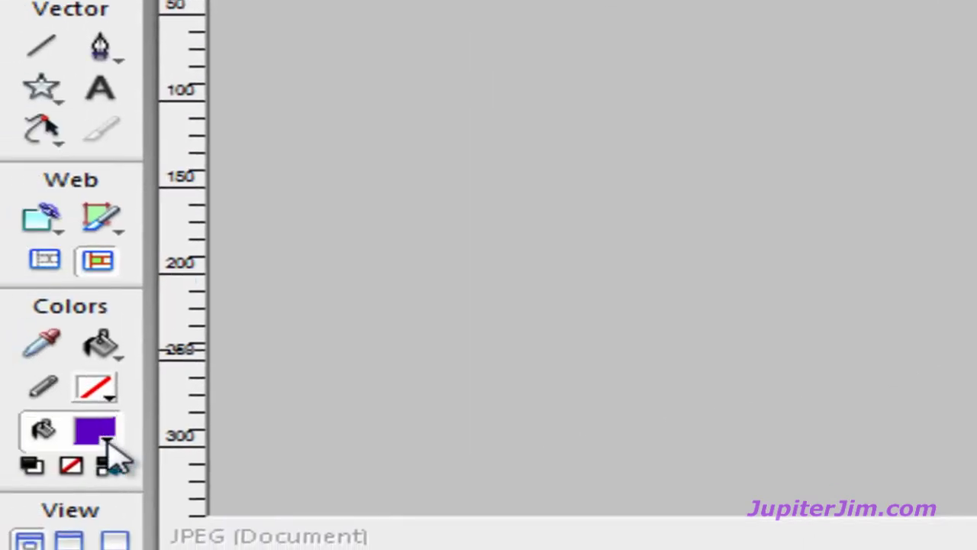
Set the fill colour to blue and draw a five-pointed star across most of the white canvas.
left_click(109, 439)
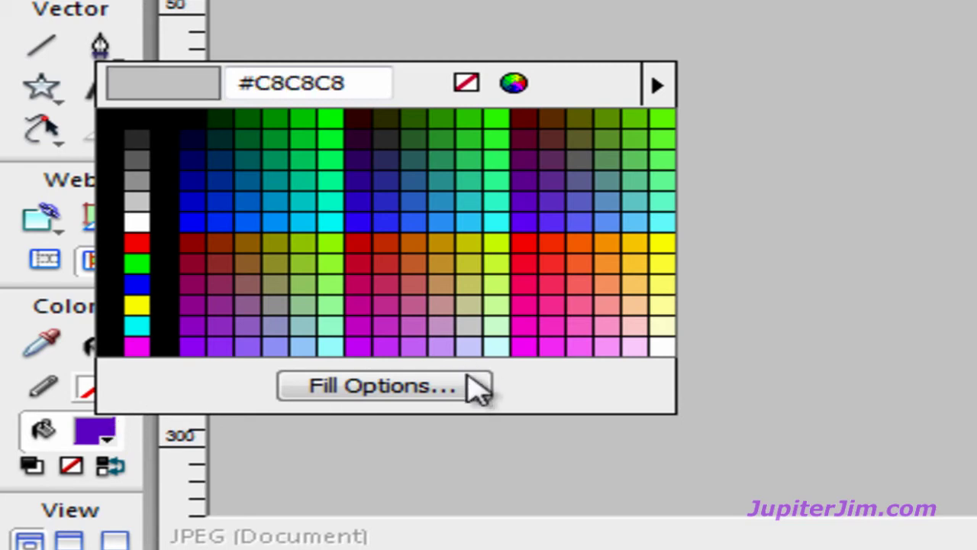
left_click(381, 219)
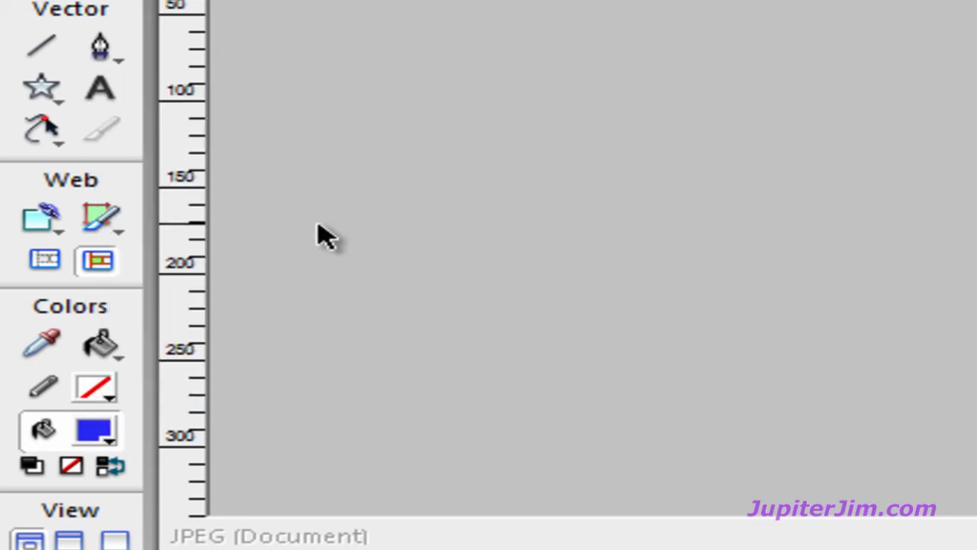
left_click(40, 94)
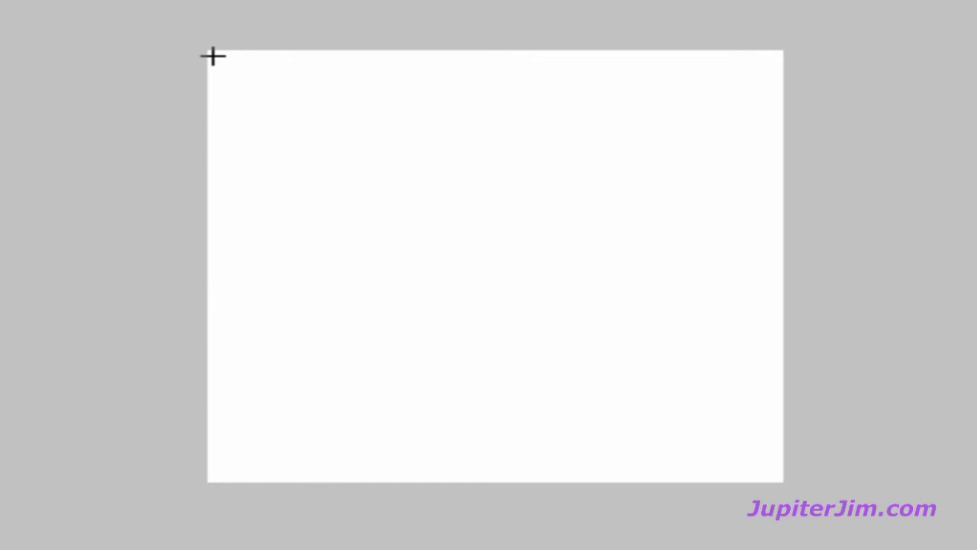
left_click_drag(213, 56, 796, 388)
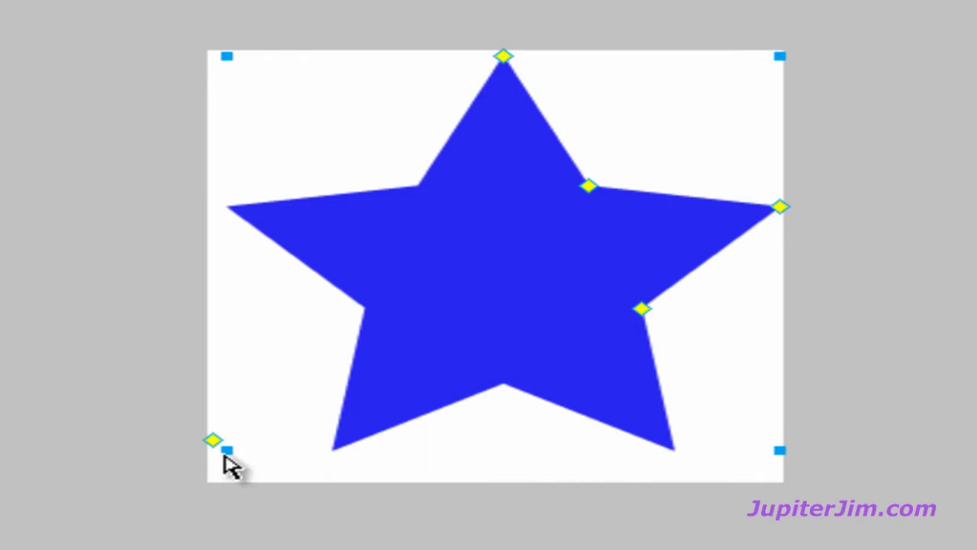
Stretch the blue star to the canvas's lower-left corner so it spans the canvas, and deselect it.
left_click(229, 472)
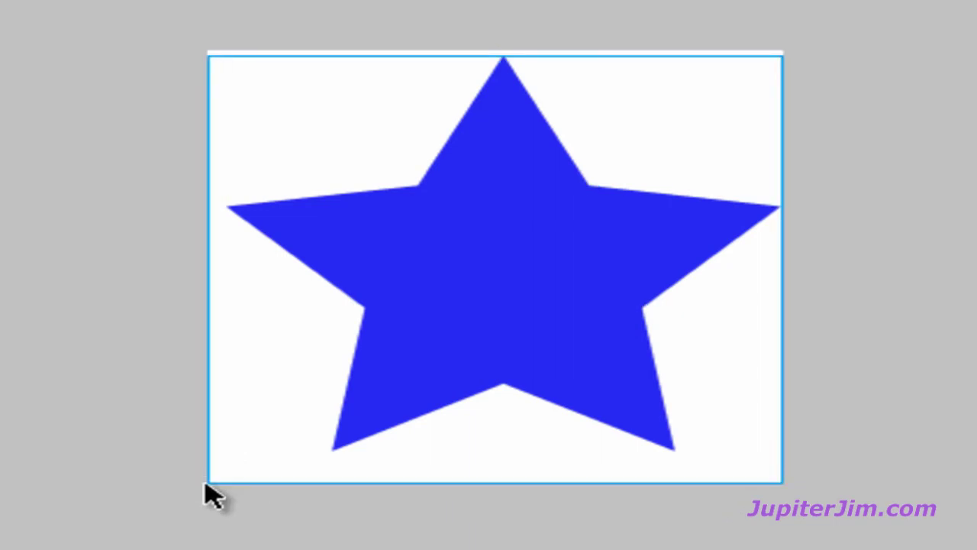
left_click_drag(205, 484, 206, 484)
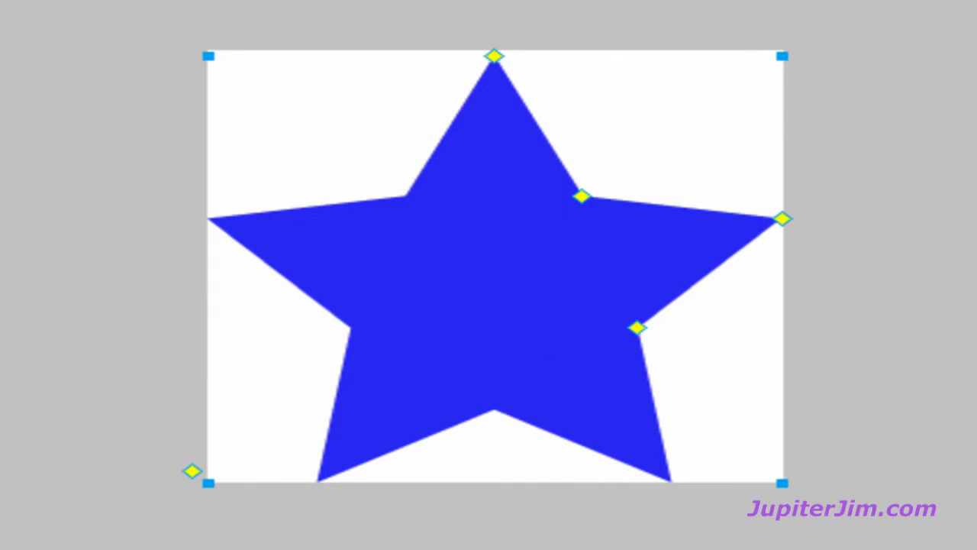
key("Escape")
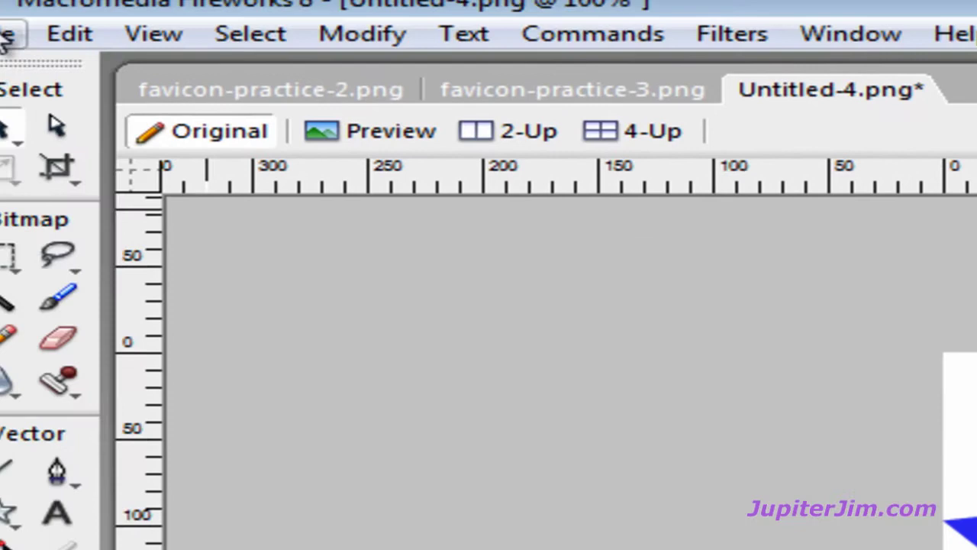
Save the star image as favicon-practice-4.png in the Favicon_Practice folder, in Fireworks PNG format.
left_click(32, 47)
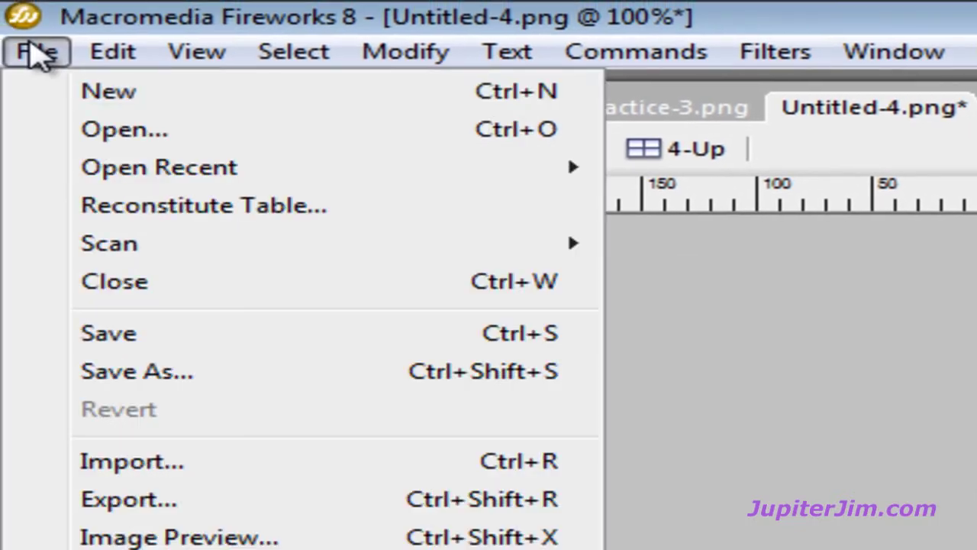
left_click(122, 379)
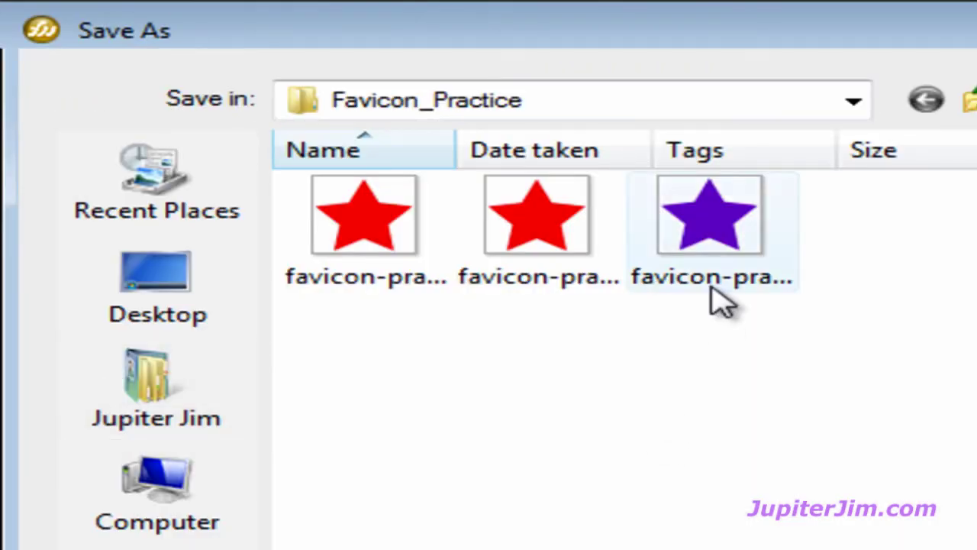
left_click(720, 229)
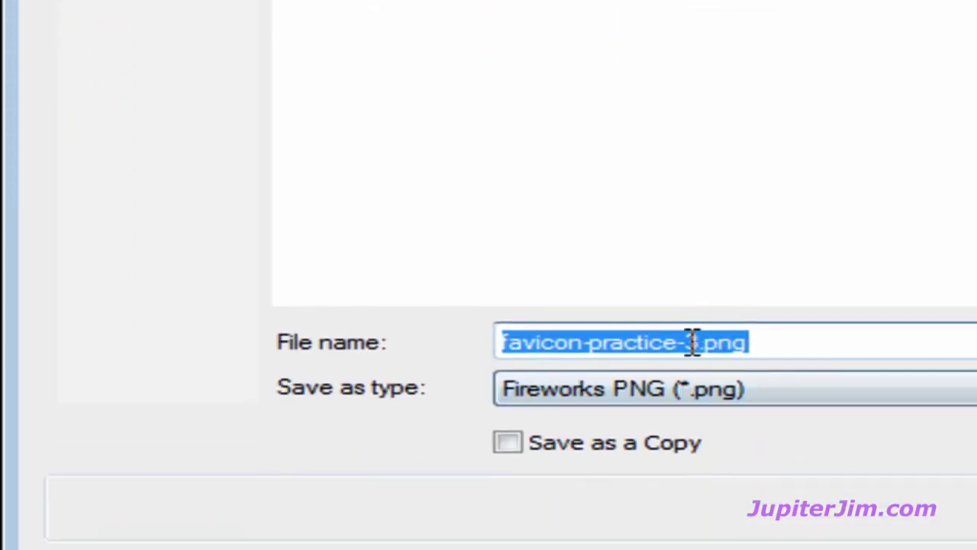
left_click(691, 342)
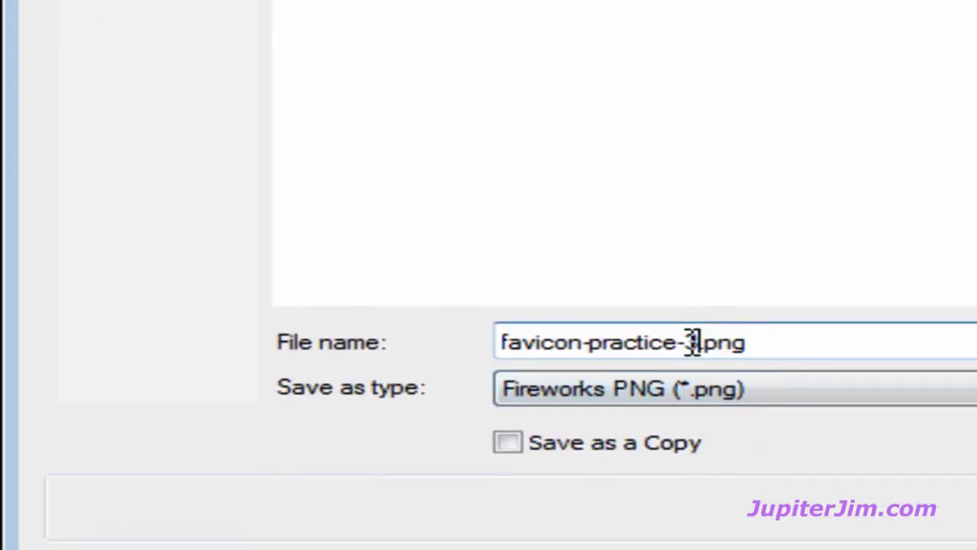
key("BackSpace")
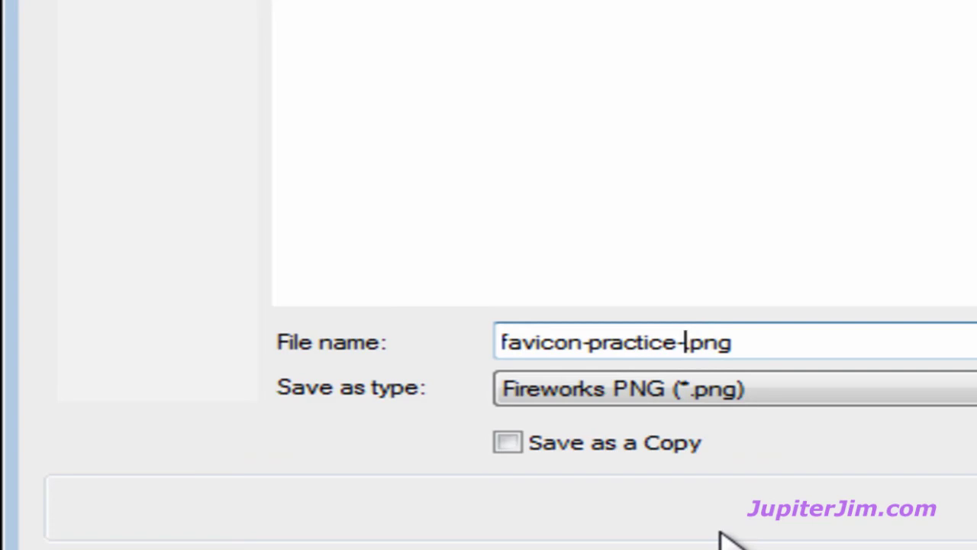
type("4")
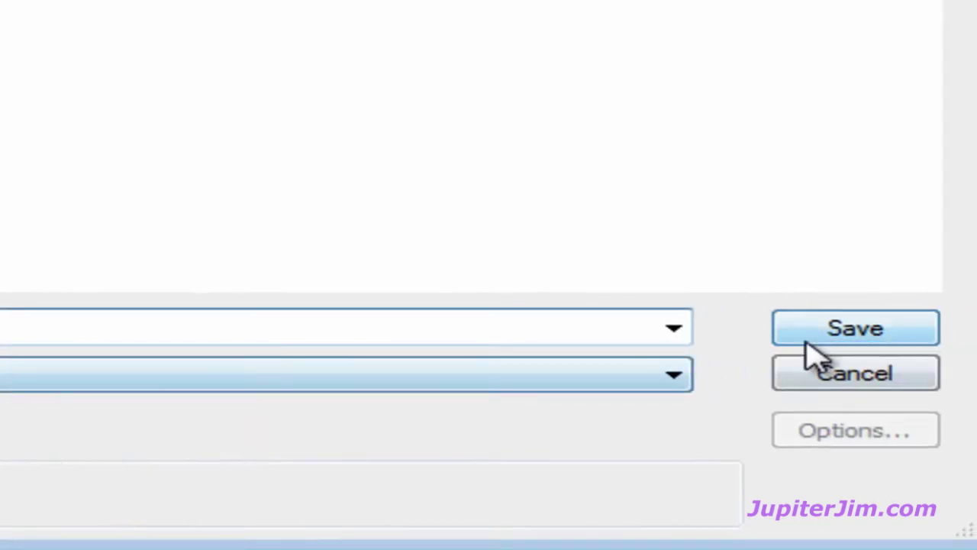
left_click(868, 330)
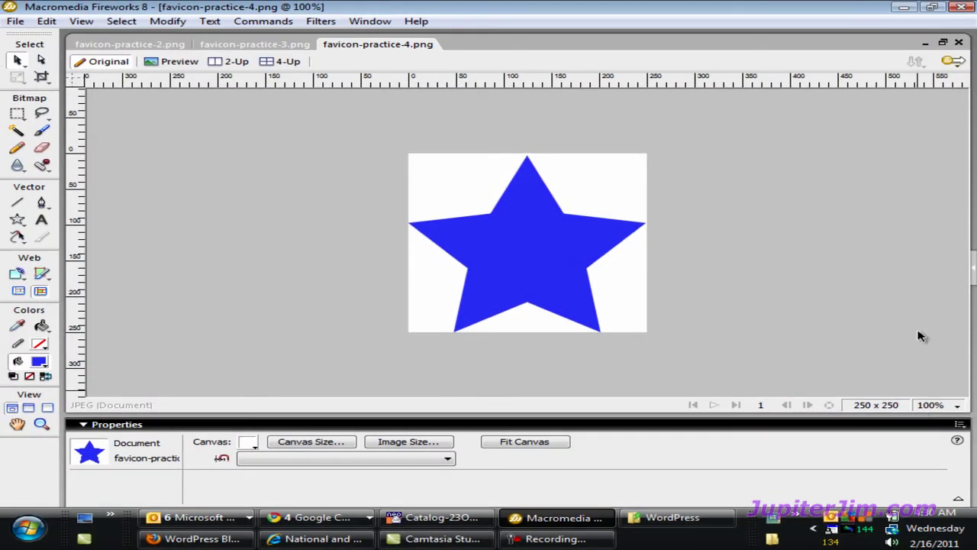
Switch back to the browser's WordPress dashboard and collapse the Thesis section of the admin navigation.
left_click(903, 9)
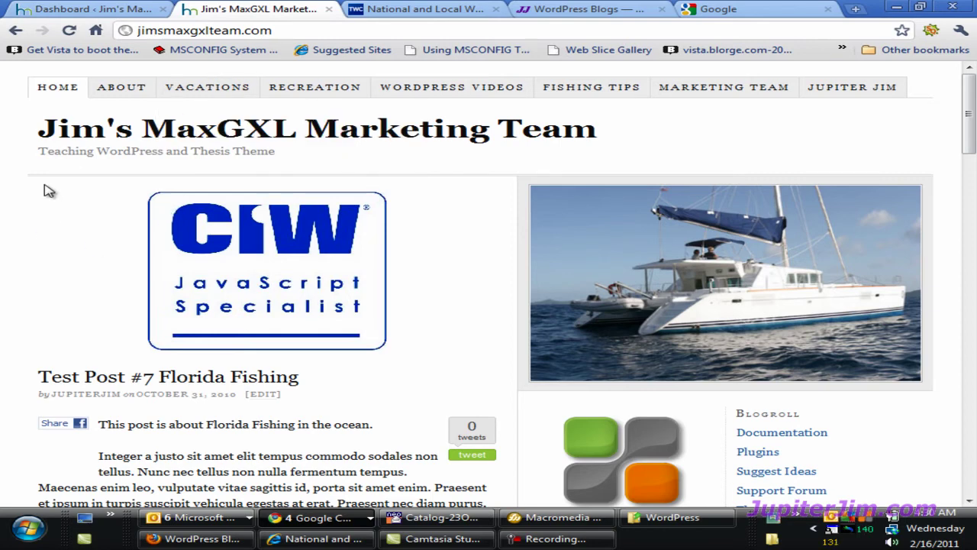
left_click(65, 9)
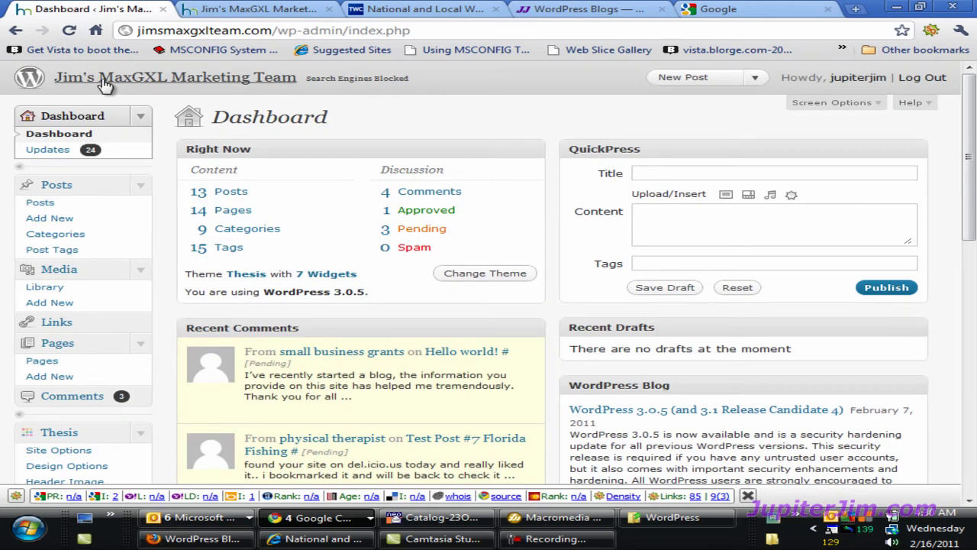
scroll(148, 229, "down", 3)
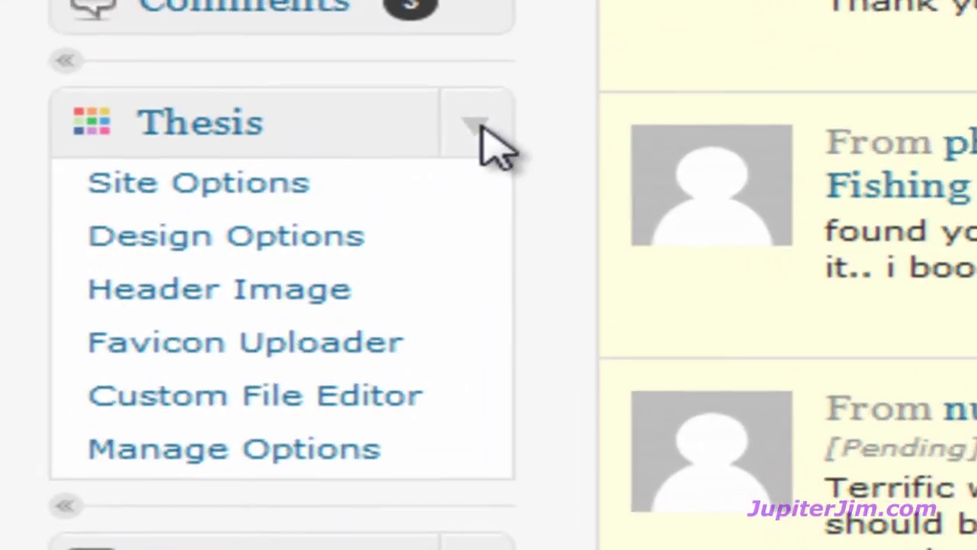
left_click(141, 219)
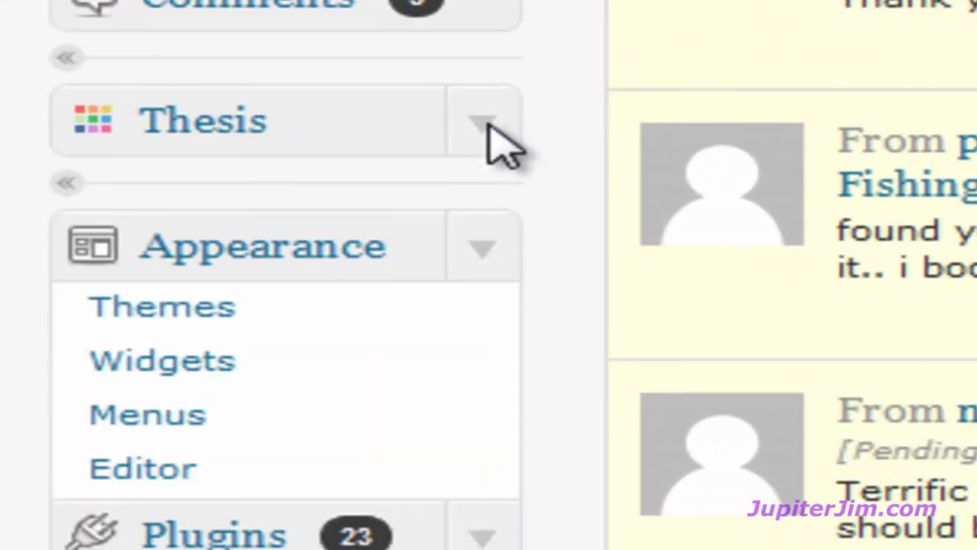
Open the Thesis theme's Favicon Uploader and upload favicon-practice-4.png as the site's favicon.
left_click(489, 129)
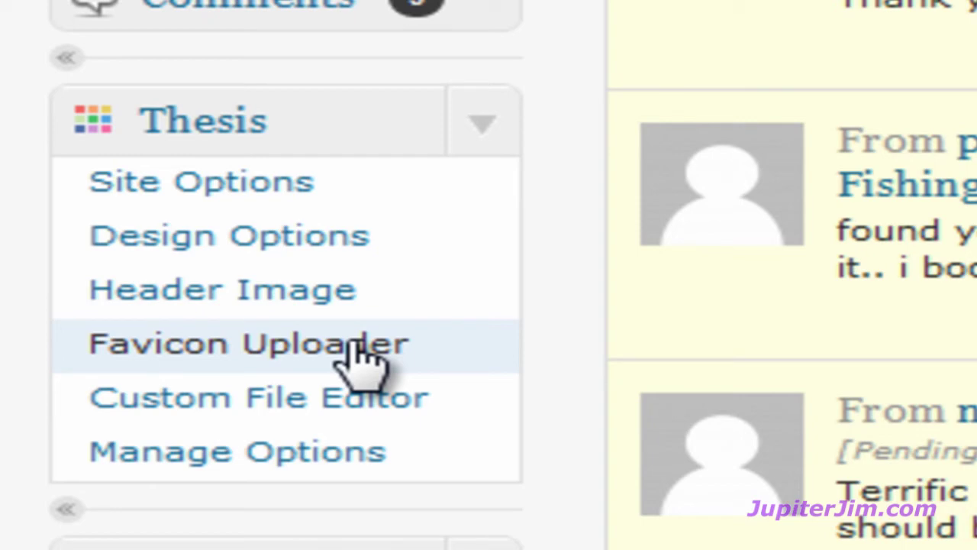
left_click(358, 353)
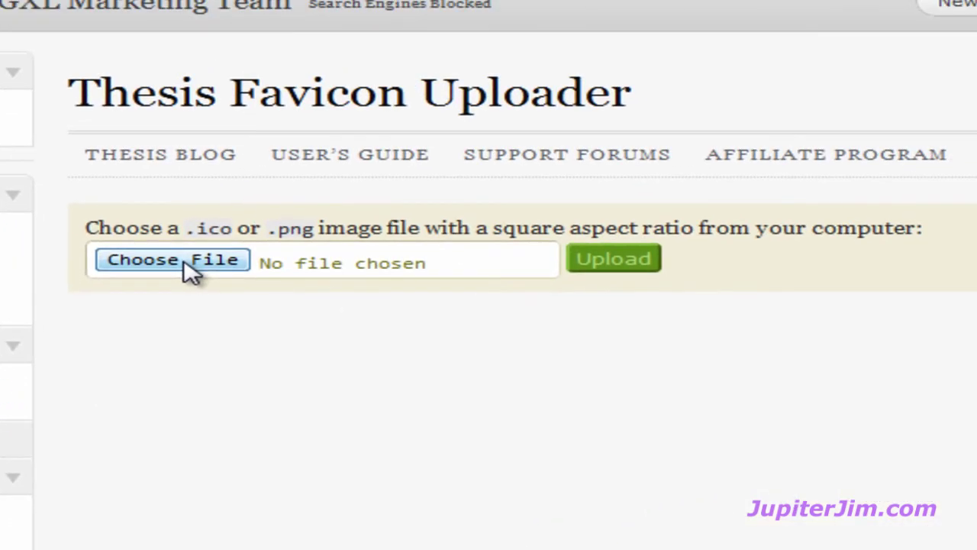
left_click(172, 260)
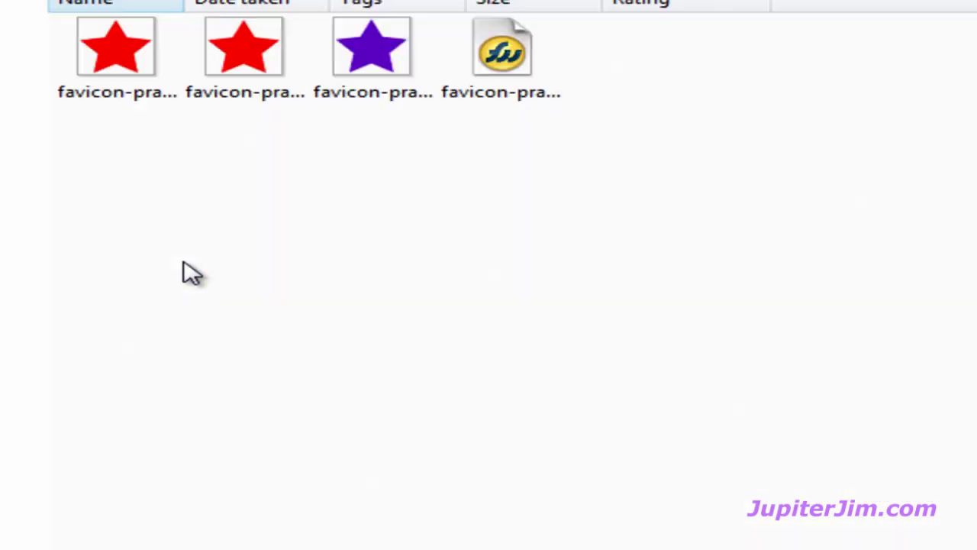
left_click(524, 59)
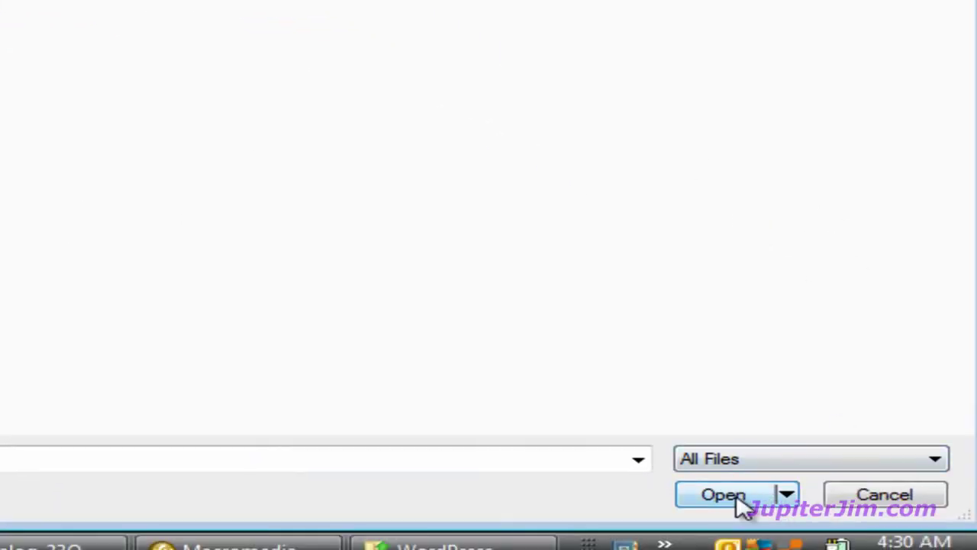
left_click(741, 503)
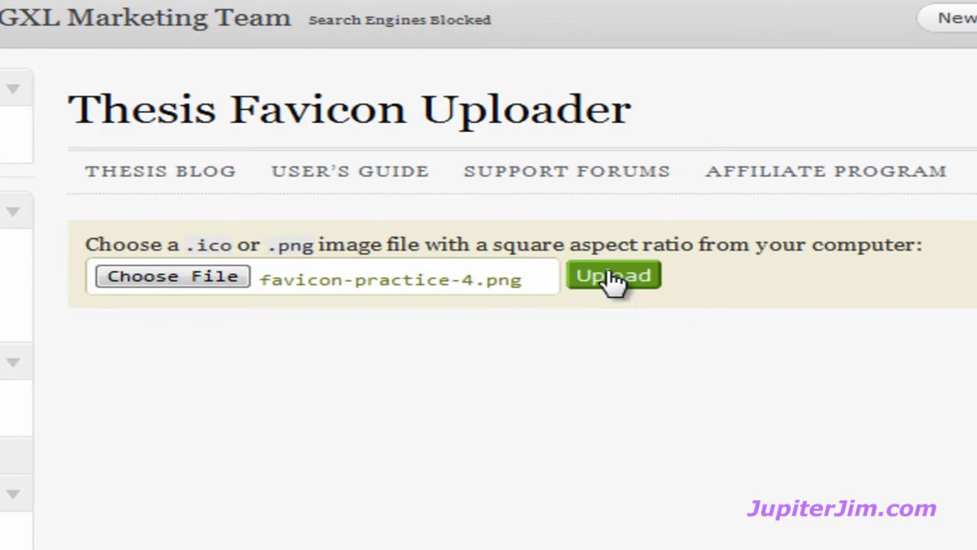
left_click(613, 278)
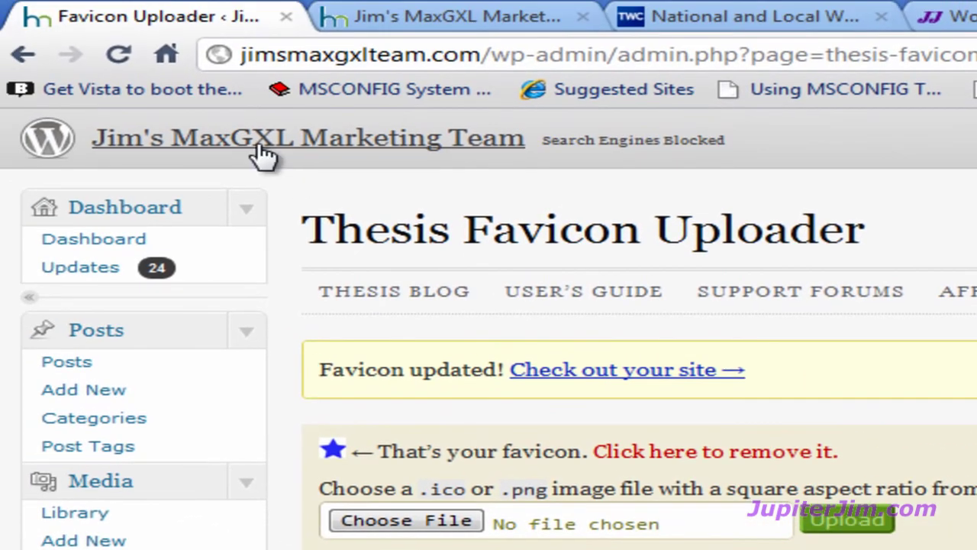
Open the WordPress site's front page in a new browser tab and switch to it to check the favicon.
right_click(261, 149)
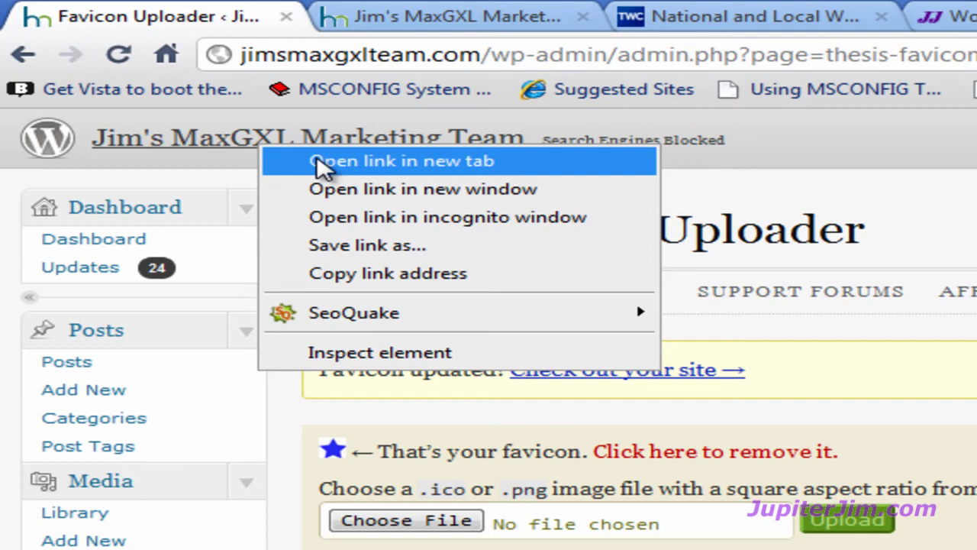
left_click(530, 170)
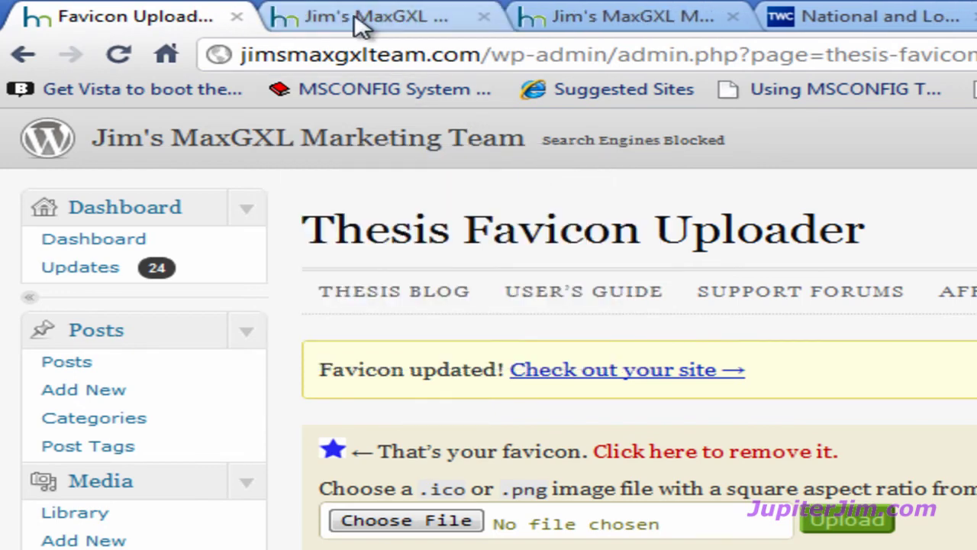
left_click(359, 23)
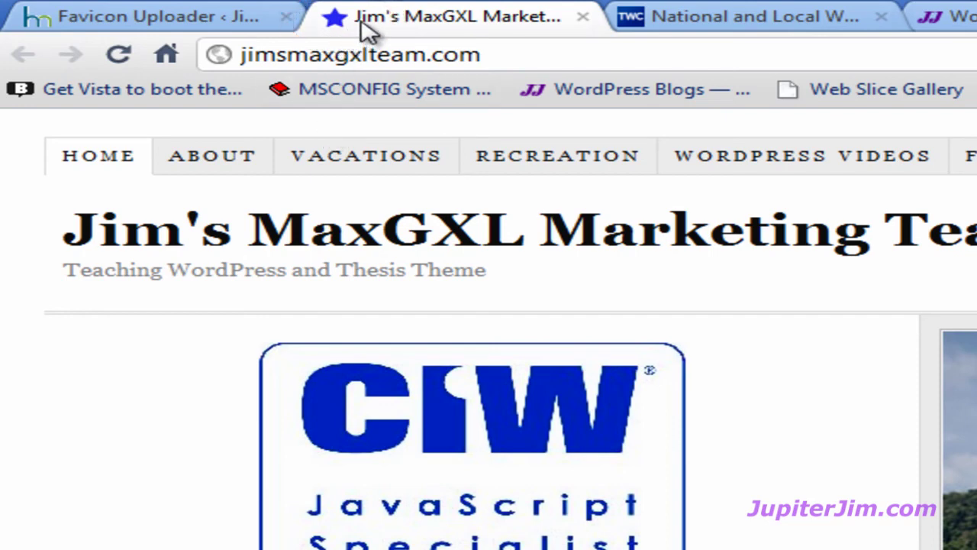
Compare the favicons of the weather.com and WordPress Blogs tabs, and return to the Favicon Uploader page.
left_click(718, 19)
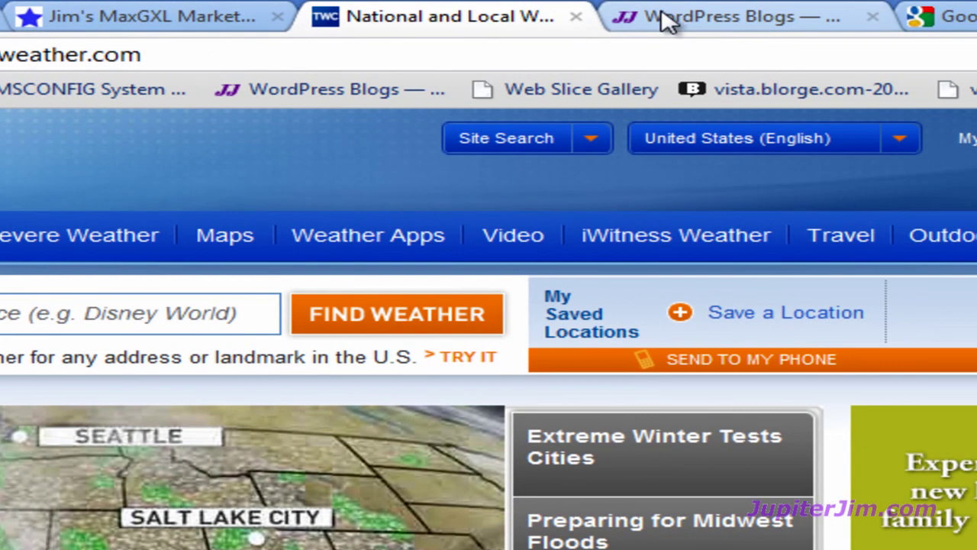
left_click(664, 23)
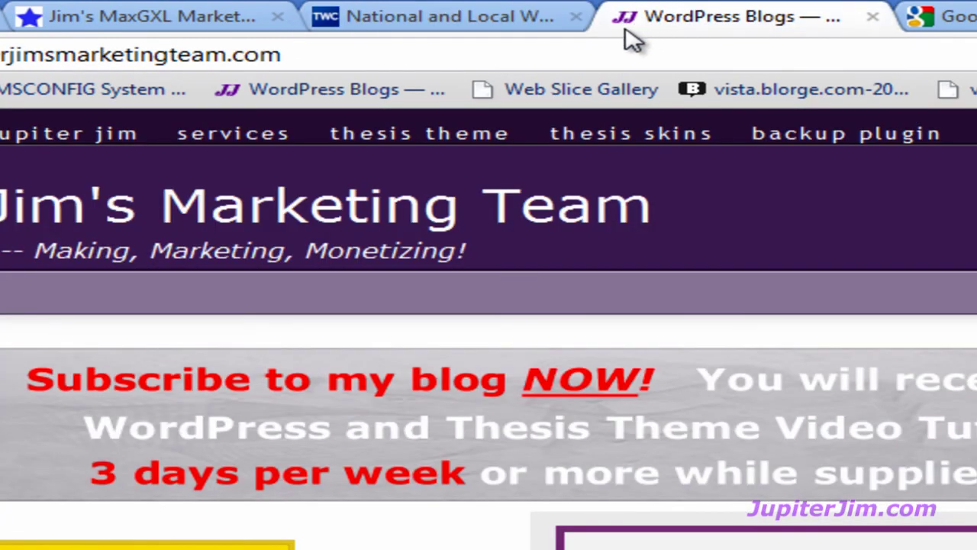
left_click(502, 22)
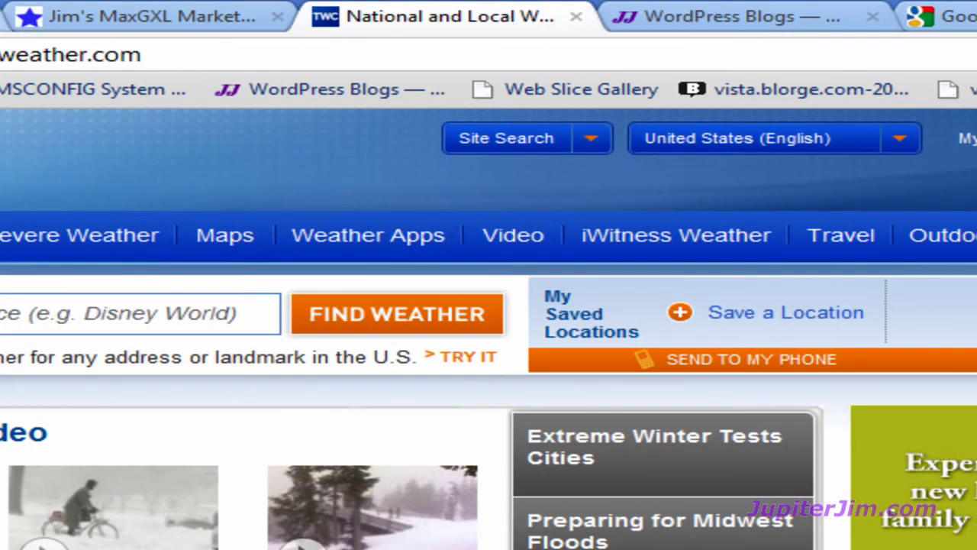
left_click(143, 28)
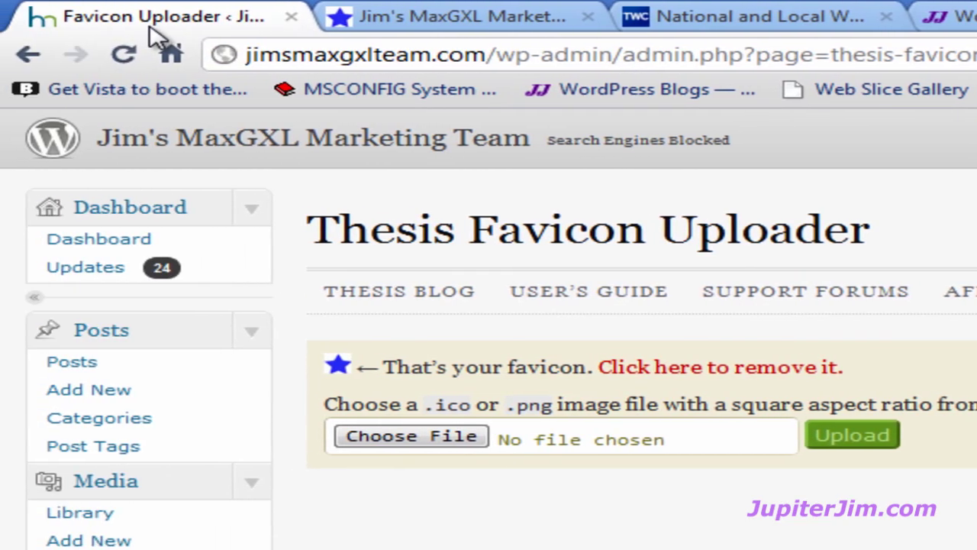